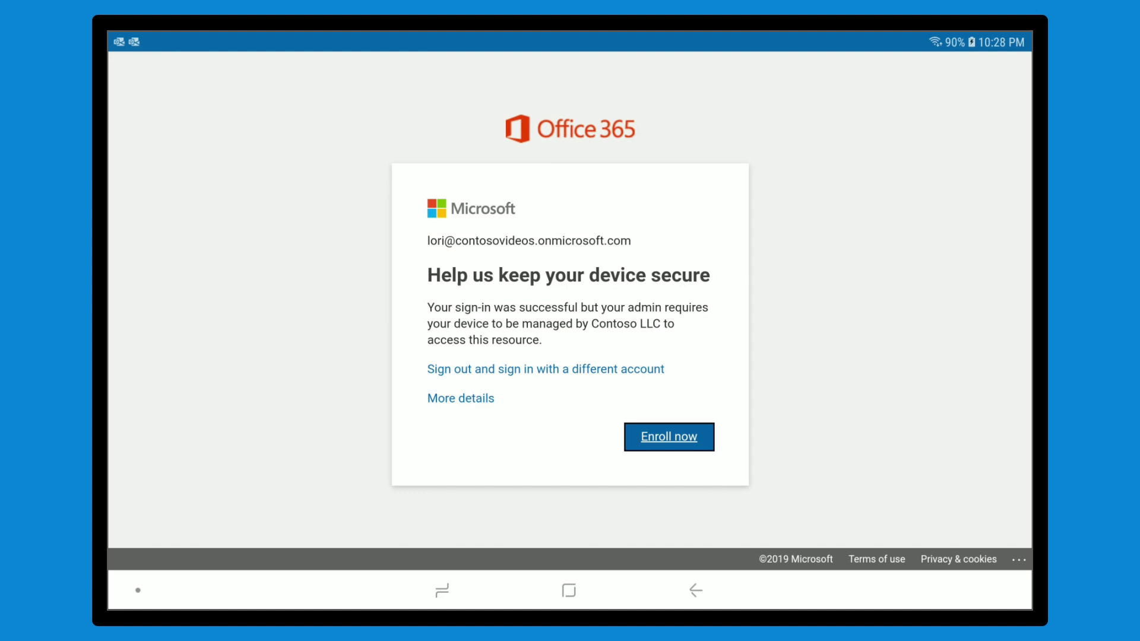
- Choose Enroll now on the Office 365 'Help us keep your device secure' prompt
{"action": "left_click", "coordinate": [669, 437]}
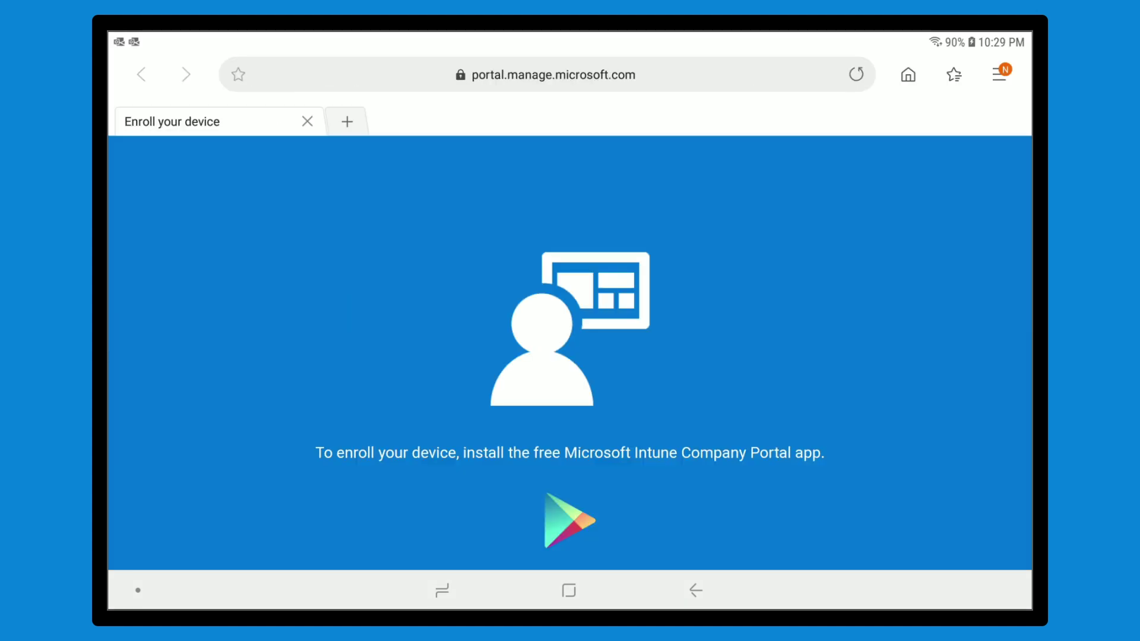
{"action": "scroll", "coordinate": [570, 357], "scroll_direction": "down", "scroll_amount": 2}
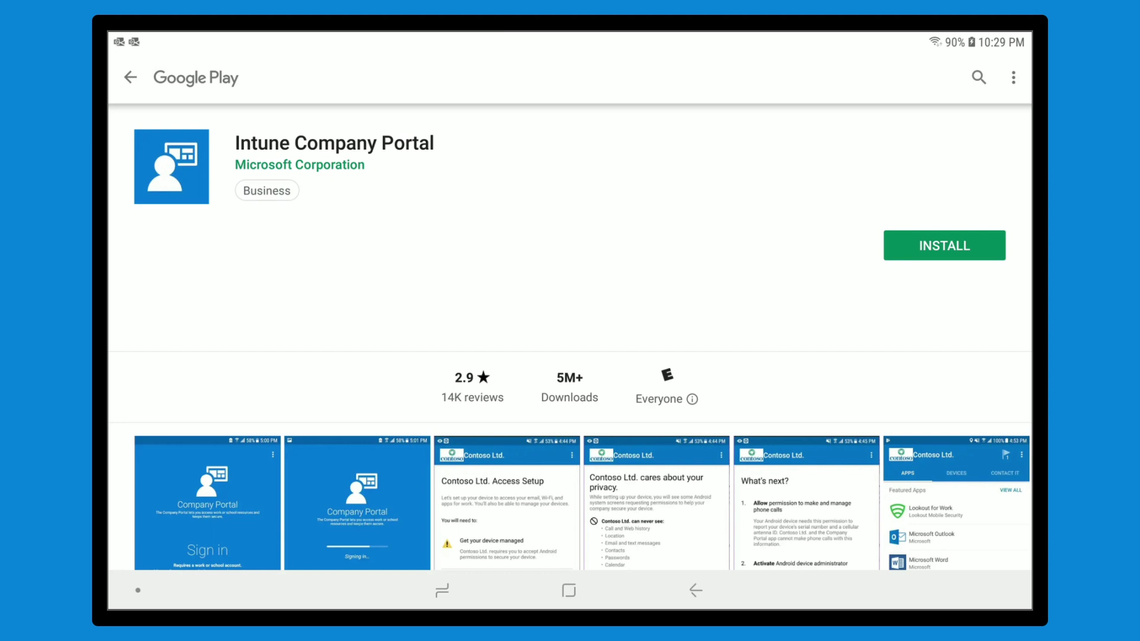
- Install Intune Company Portal from Google Play and launch it once downloaded
{"action": "left_click", "coordinate": [944, 246]}
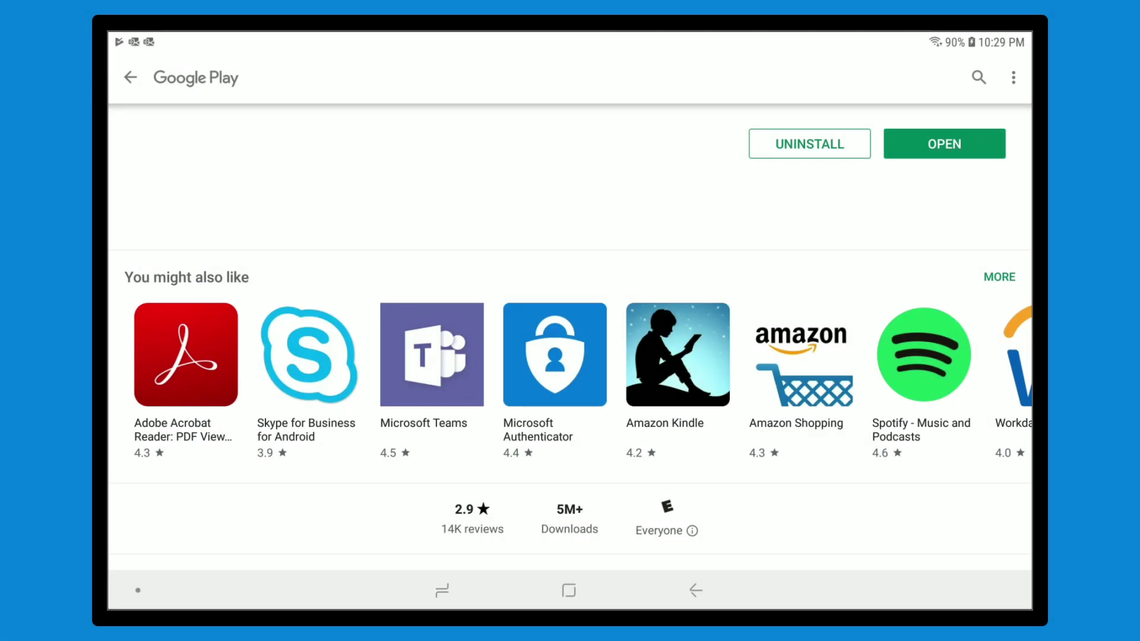
{"action": "left_click", "coordinate": [944, 143]}
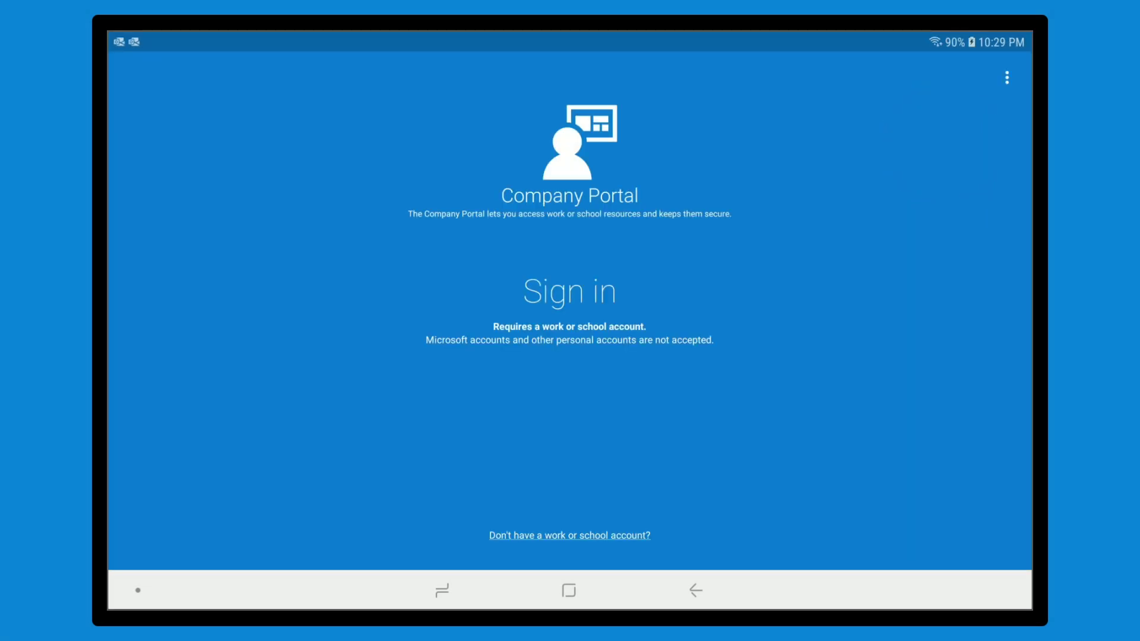
- Sign in to Company Portal with the work account and its password
{"action": "left_click", "coordinate": [570, 292]}
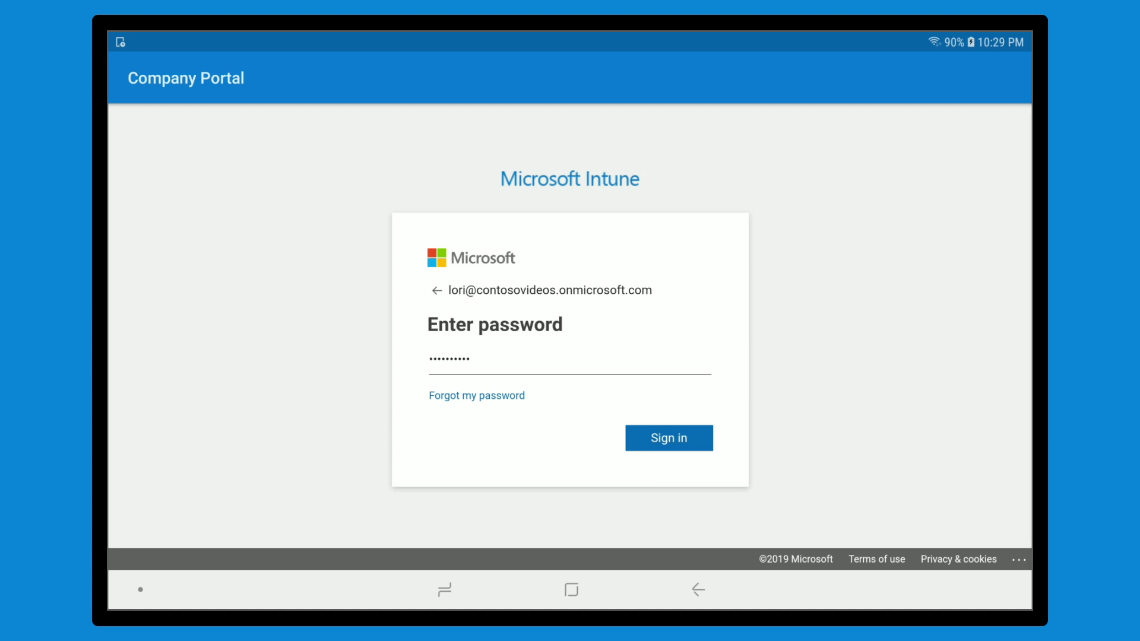
{"action": "left_click", "coordinate": [669, 437]}
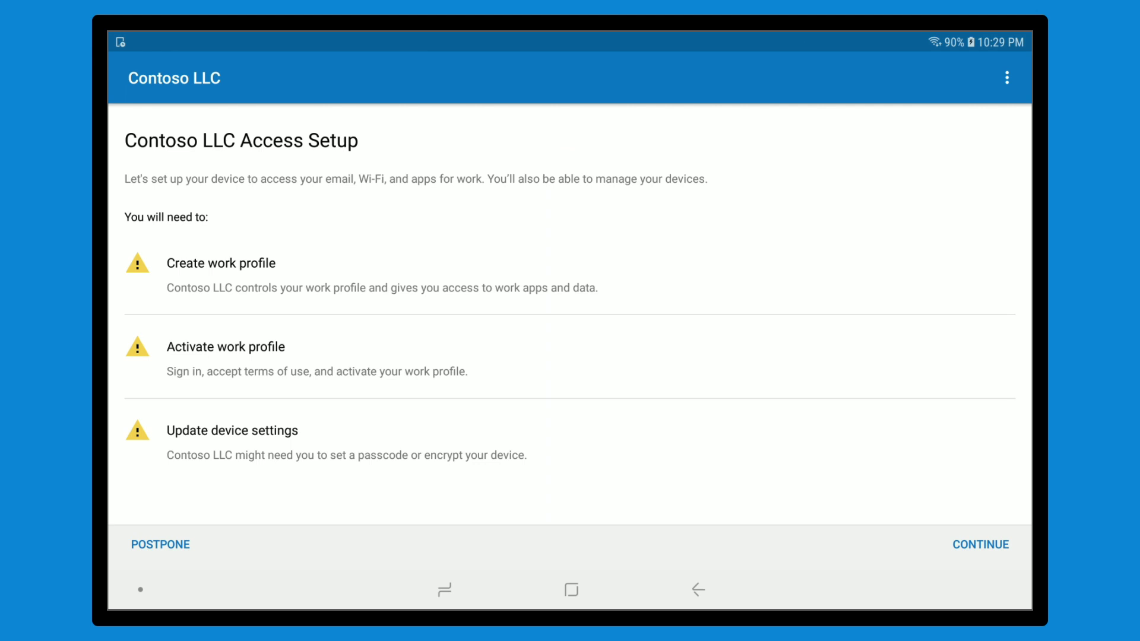
- Continue past the Contoso LLC Access Setup checklist and the privacy notice
{"action": "left_click", "coordinate": [981, 544]}
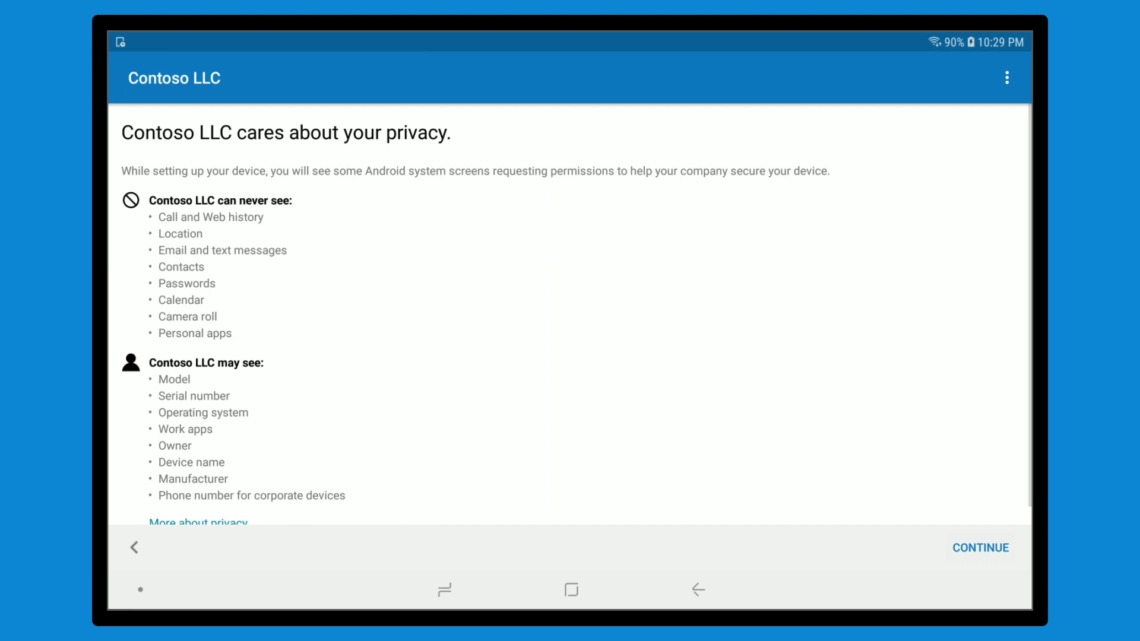
{"action": "left_click", "coordinate": [980, 548]}
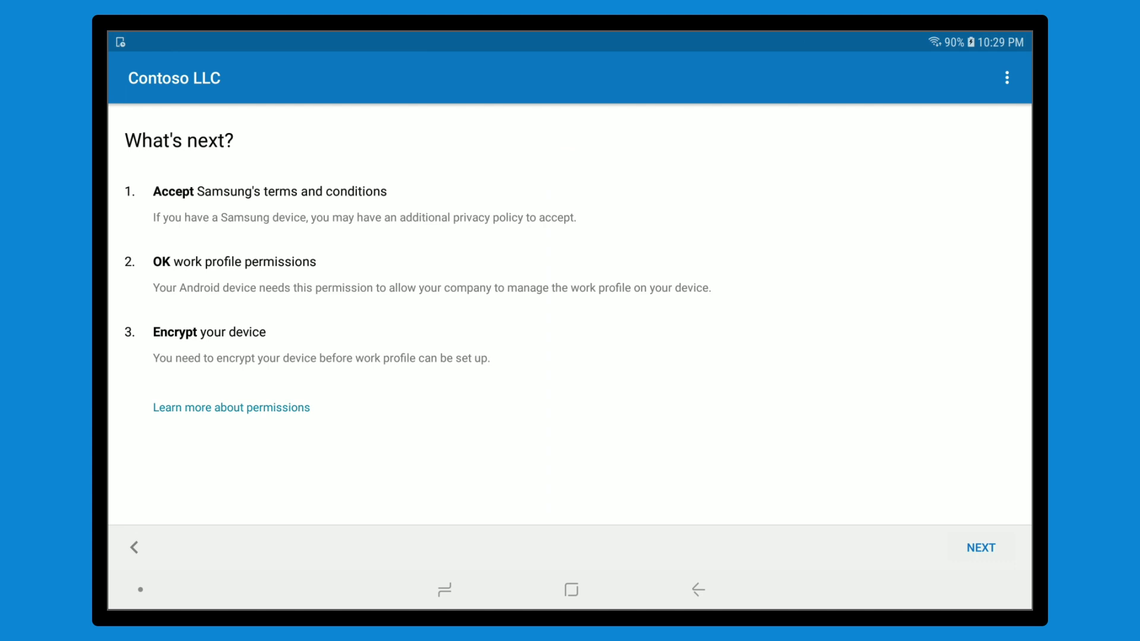
- Proceed from the What's next? overview to Samsung's work profile terms
{"action": "left_click", "coordinate": [980, 548]}
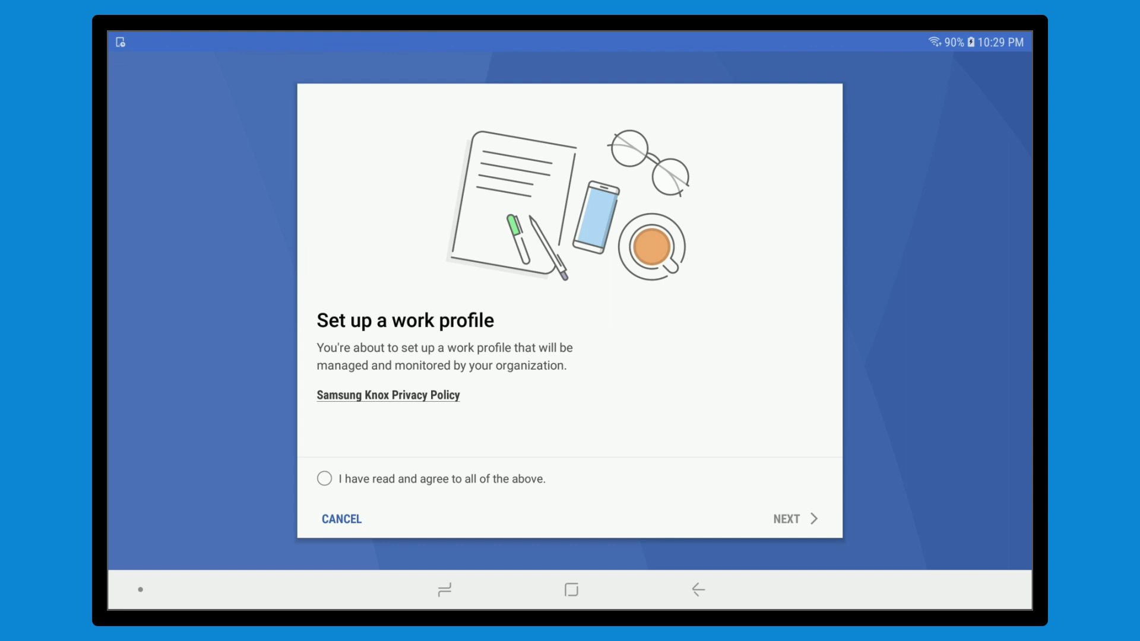
- Agree to Samsung's work profile terms and create the work profile
{"action": "left_click", "coordinate": [324, 478]}
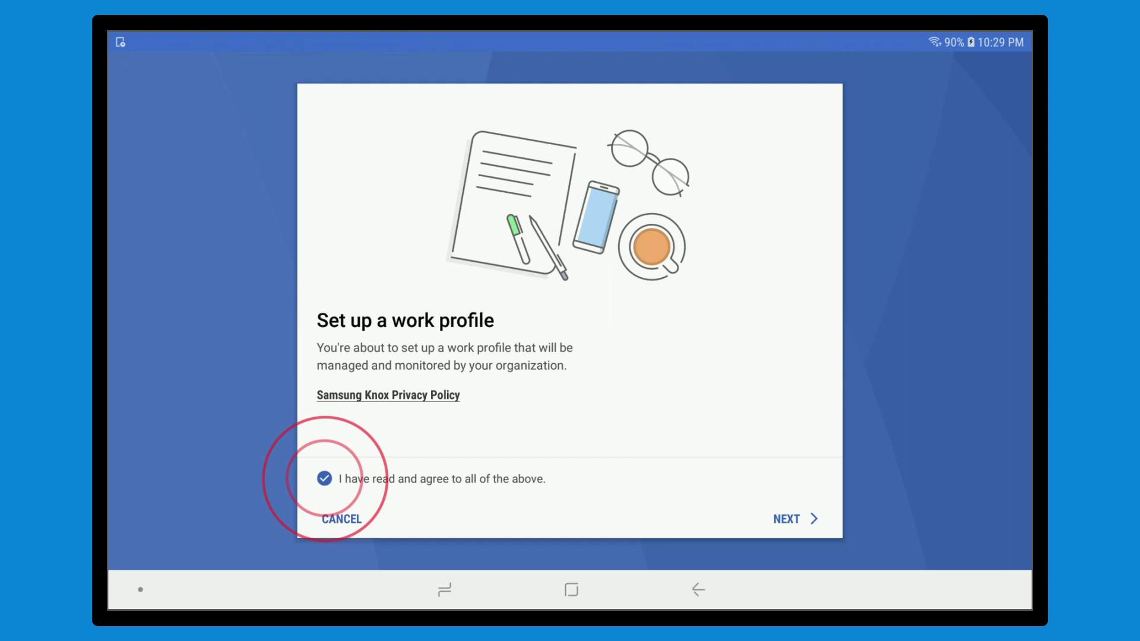
{"action": "left_click", "coordinate": [789, 519]}
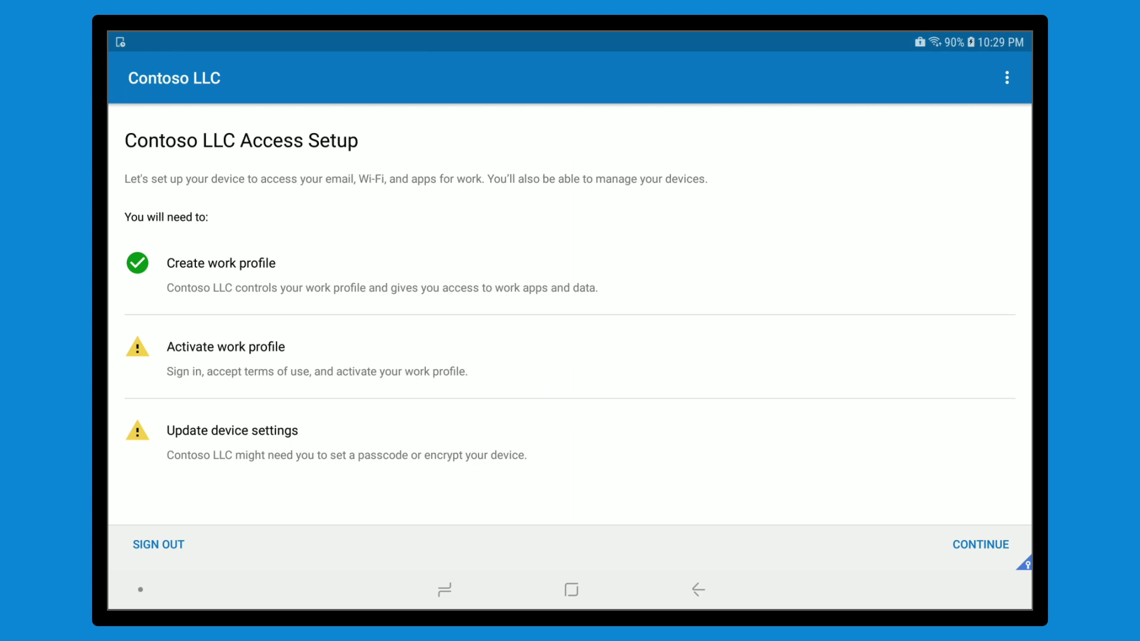
- Continue Access Setup so the device registers and reaches 'You're all set!'
{"action": "left_click", "coordinate": [981, 544]}
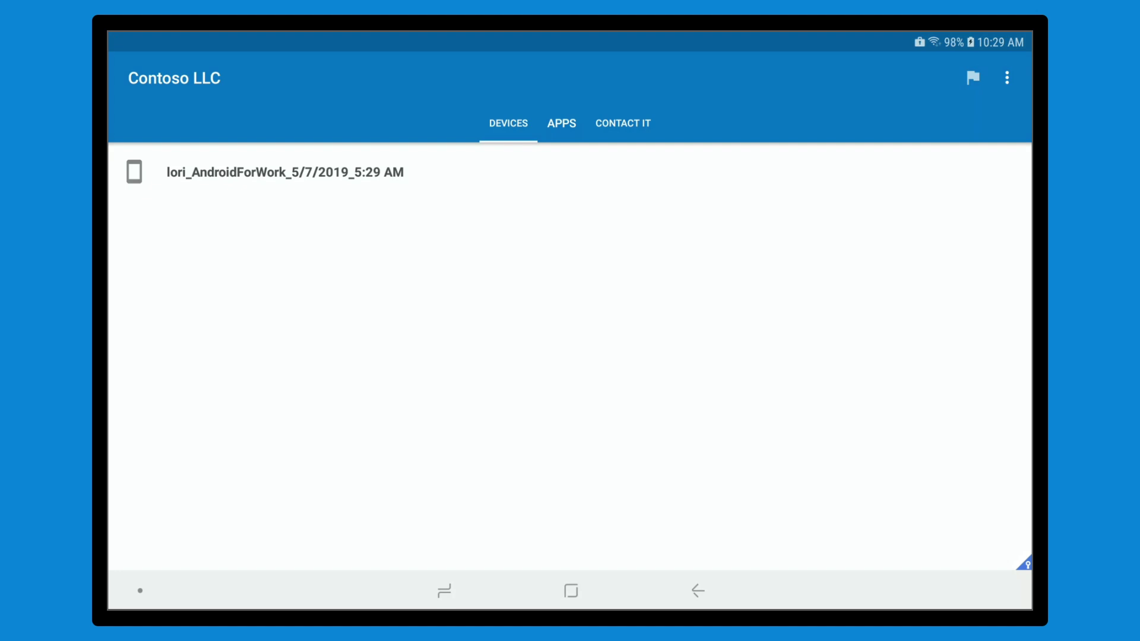
- Browse the Apps tab's managed Play Store link, then the Contact IT details
{"action": "left_click", "coordinate": [561, 123]}
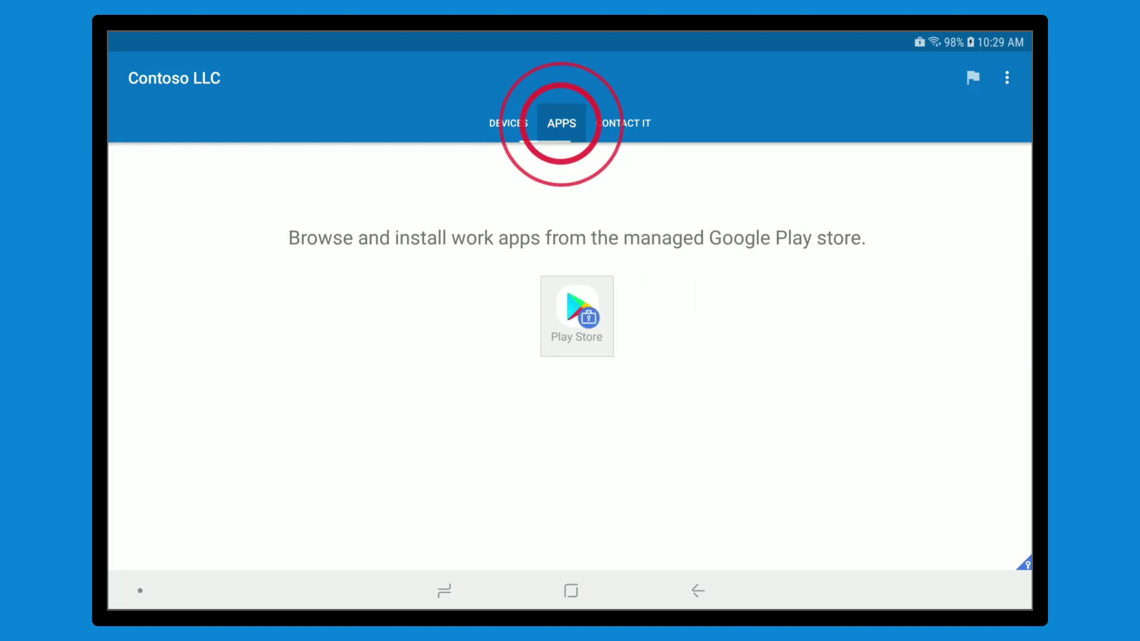
{"action": "left_click", "coordinate": [622, 123]}
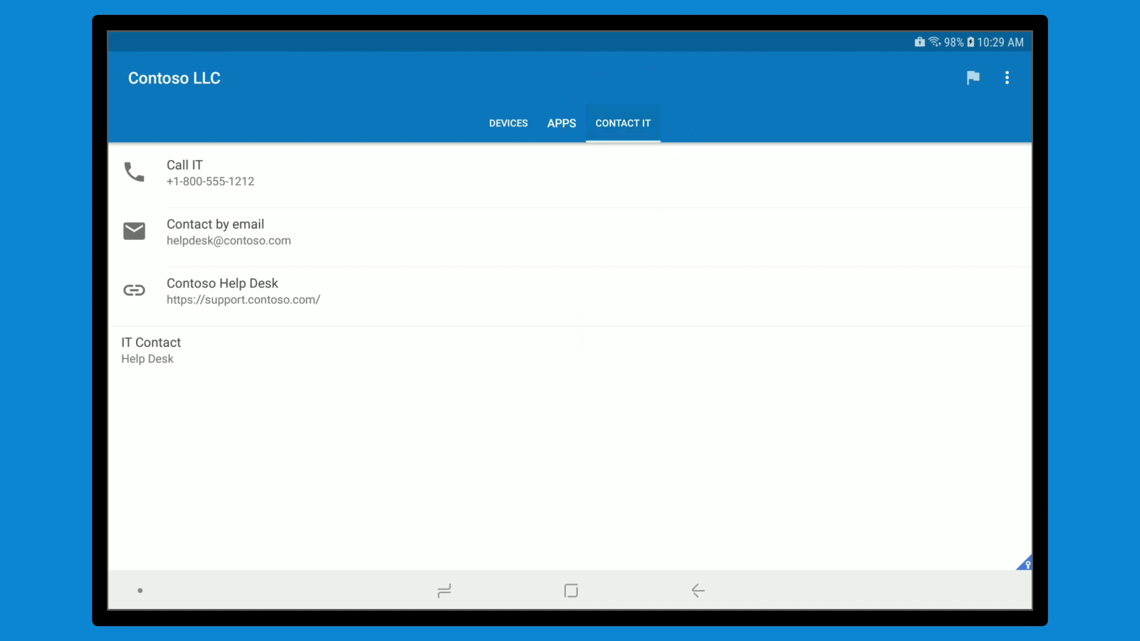
- Go to the home screen and open the Work apps folder
{"action": "key", "text": "Home"}
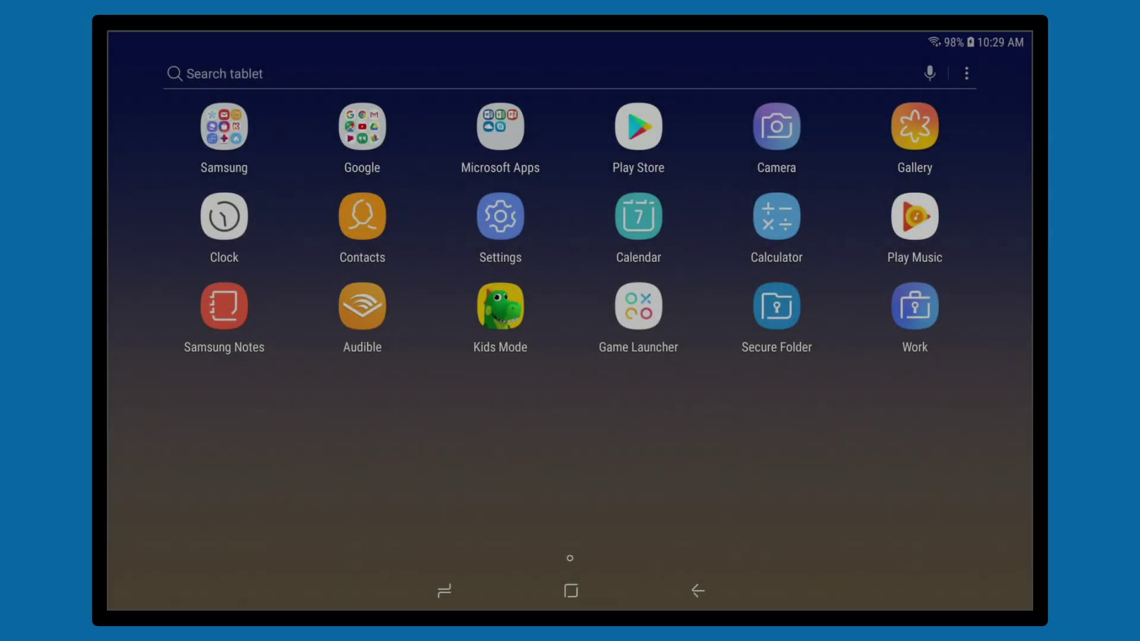
{"action": "left_click", "coordinate": [915, 307]}
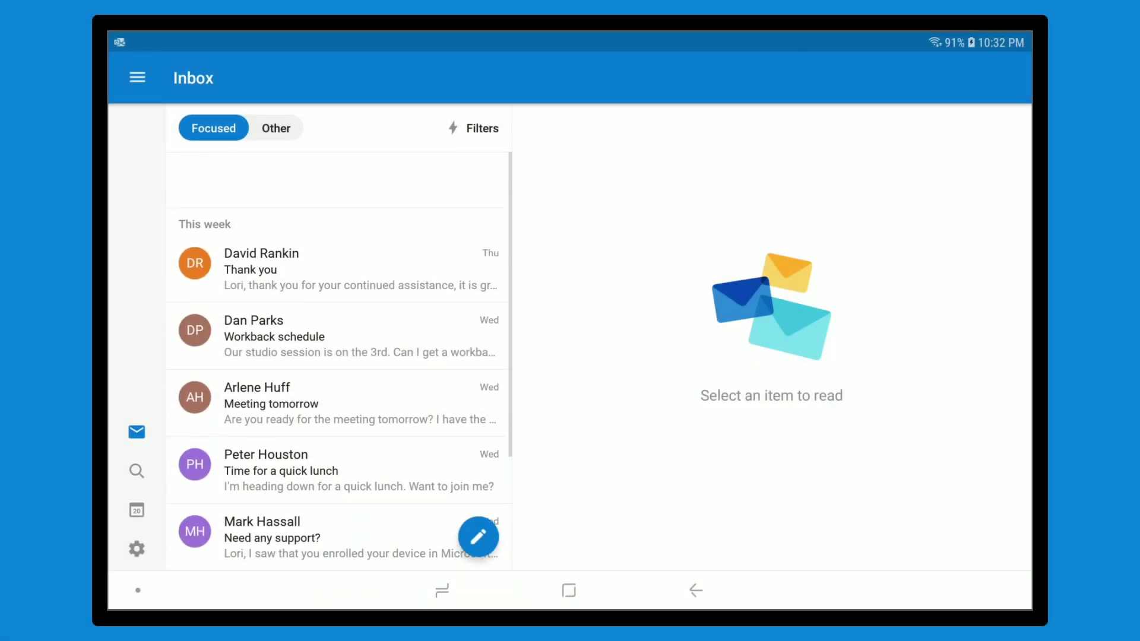
{"action": "left_click", "coordinate": [294, 185]}
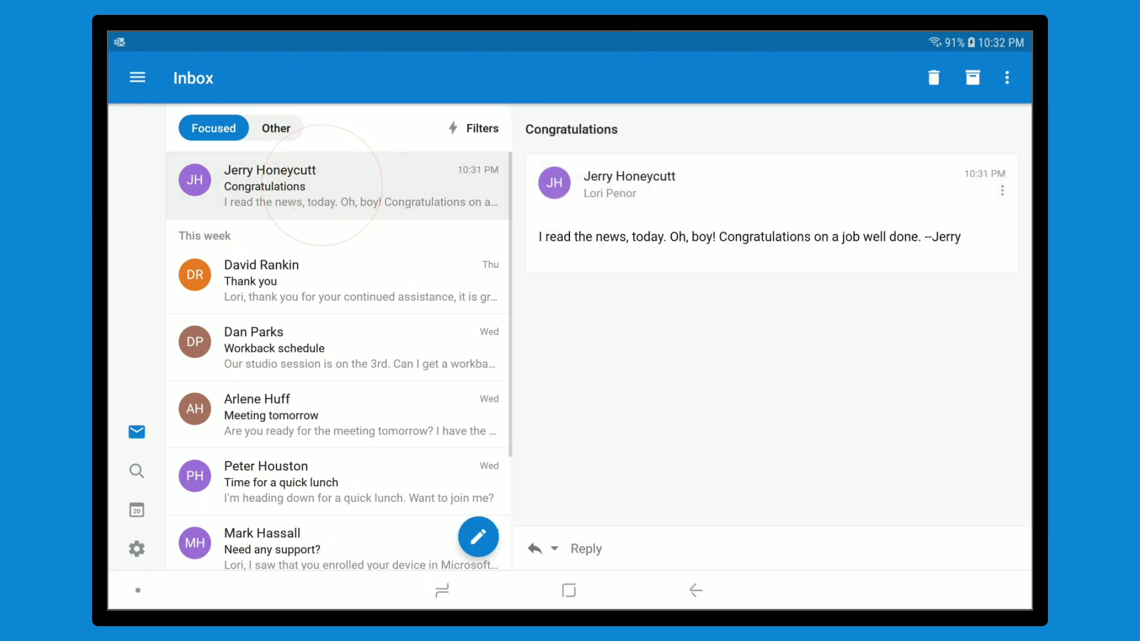